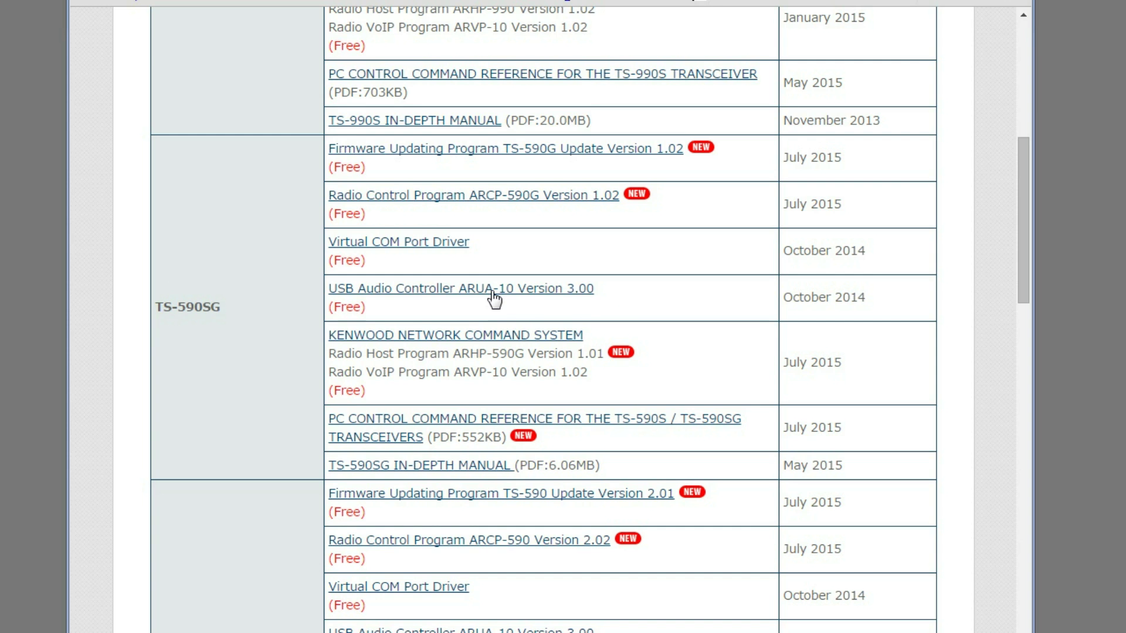
Inspect the Ports and the Sound, video and game controllers entries in Device Manager
click(479, 271)
drag(930, 118, 503, 63)
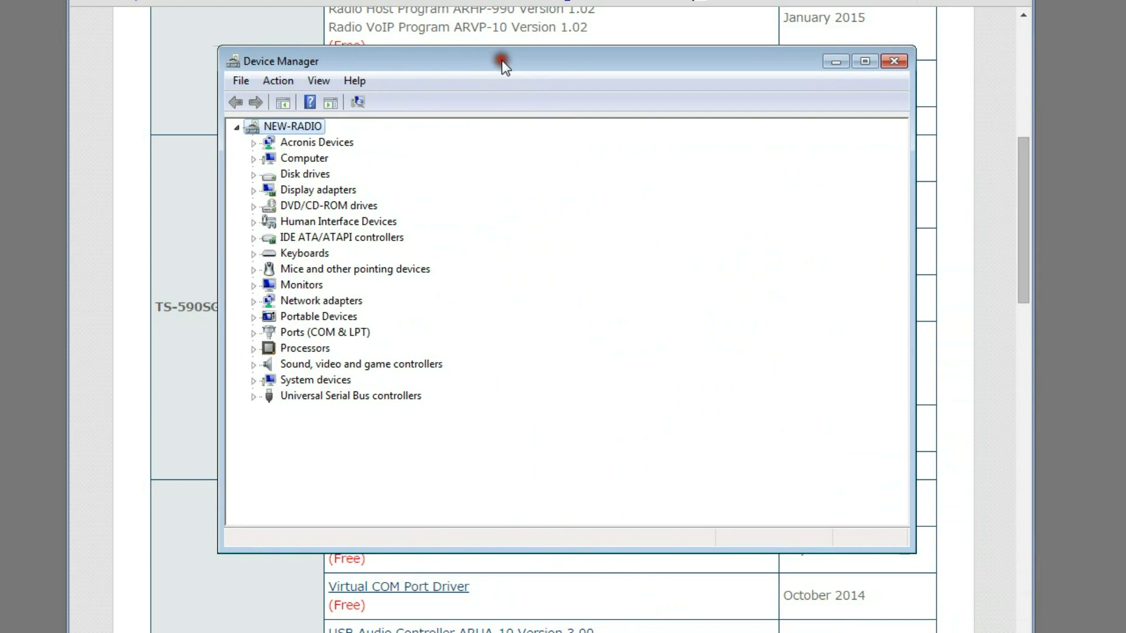
click(255, 333)
click(254, 365)
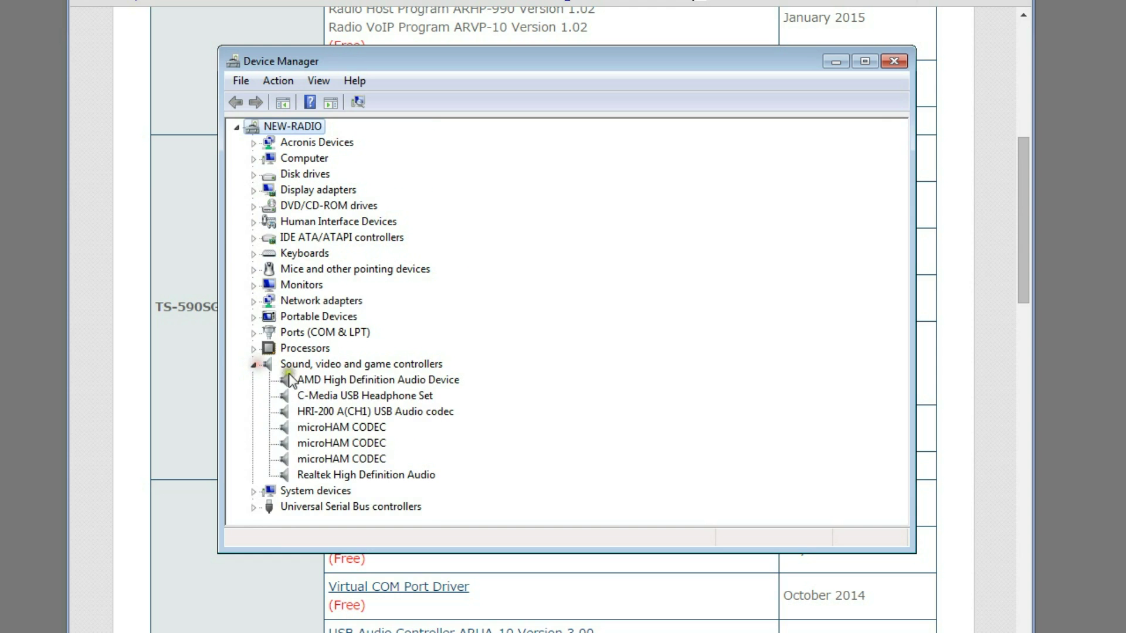
click(254, 365)
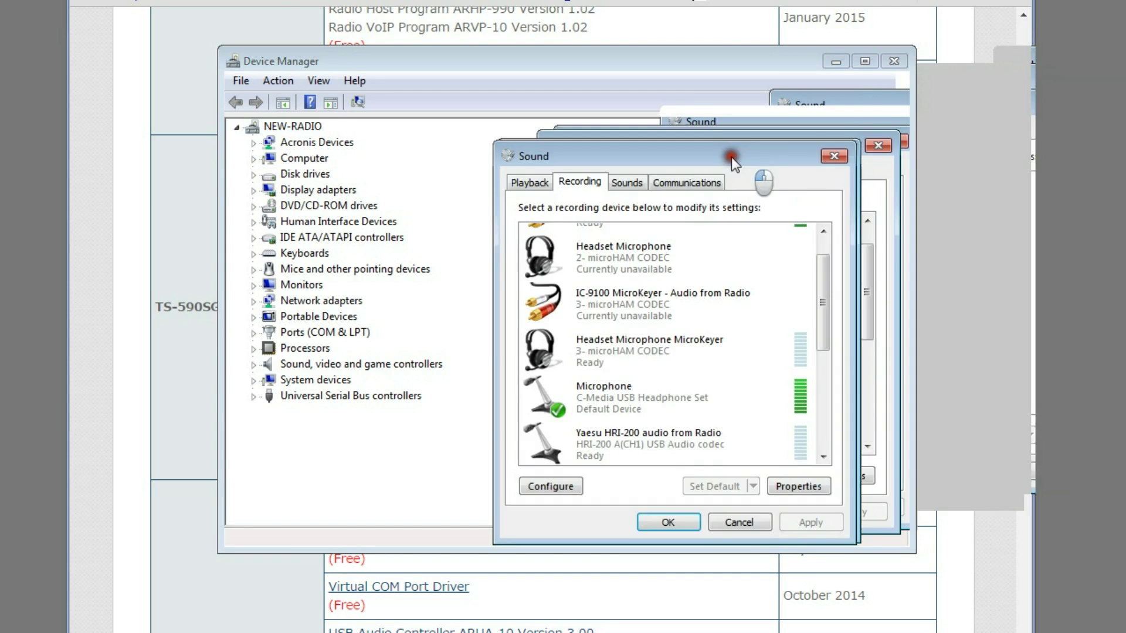
Look through the recording and playback device lists in the Windows Sound settings
drag(729, 156, 537, 111)
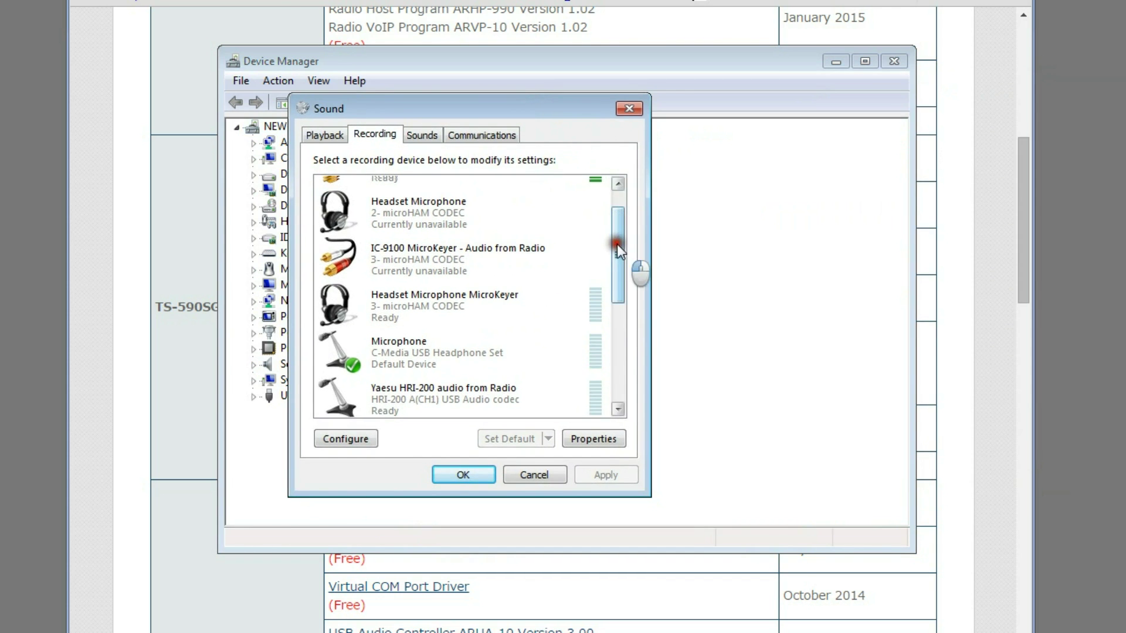
drag(617, 244, 617, 229)
click(329, 136)
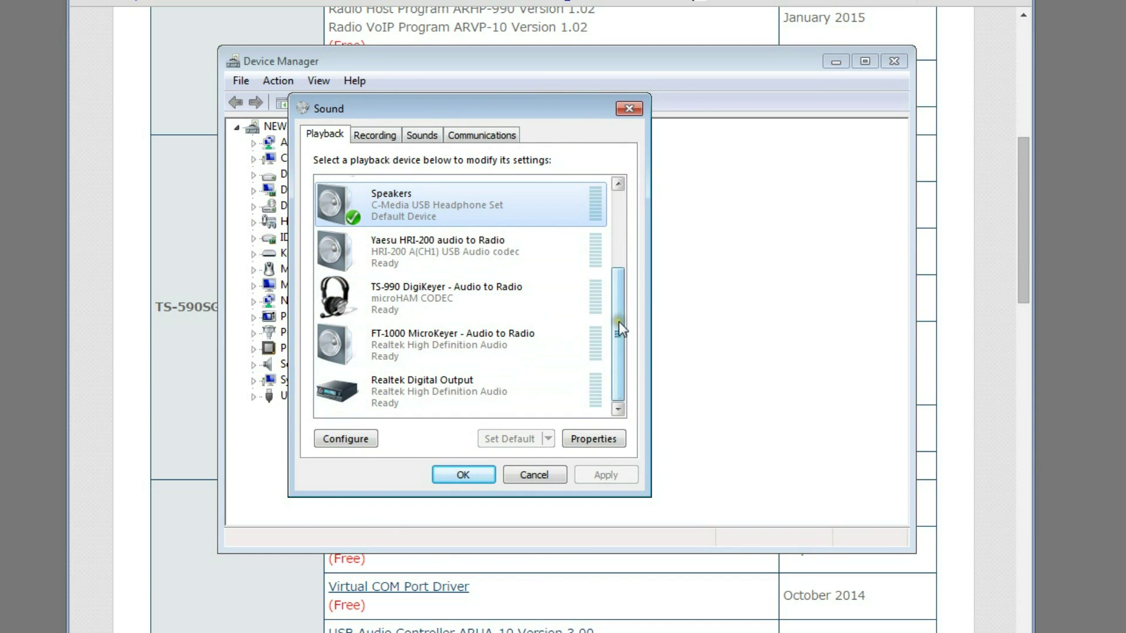
drag(618, 321, 620, 234)
Name the 2- microHAM CODEC playback device "TS-590 USB - Audio to Radio" in its properties and accept
click(392, 212)
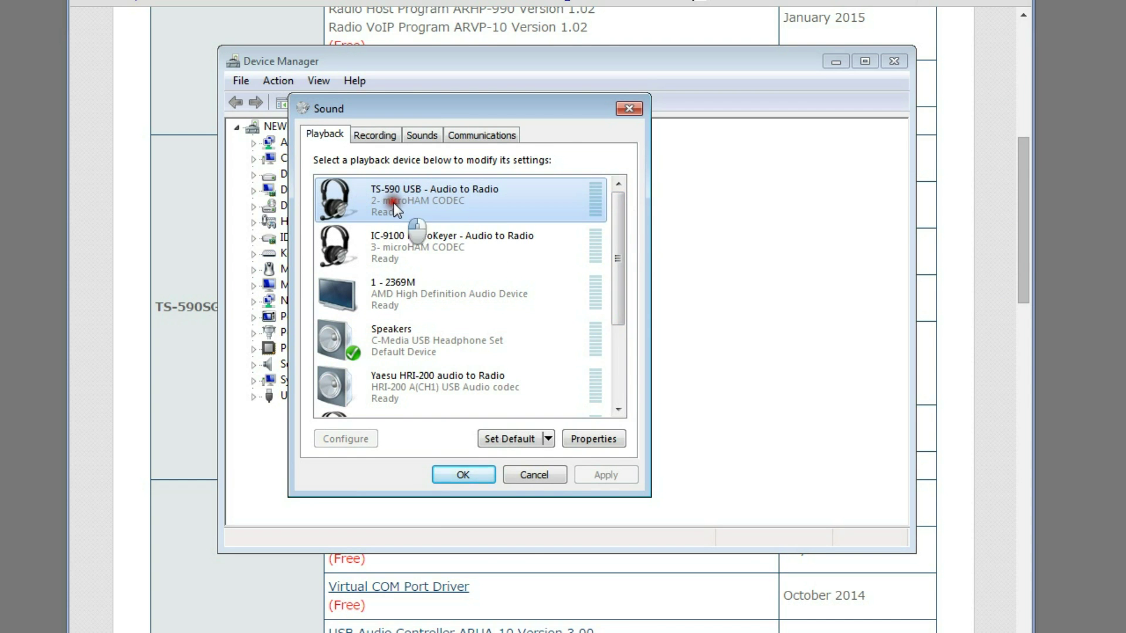
double_click(393, 203)
click(572, 232)
drag(593, 234, 405, 229)
key(ctrl+x)
key(ctrl+v)
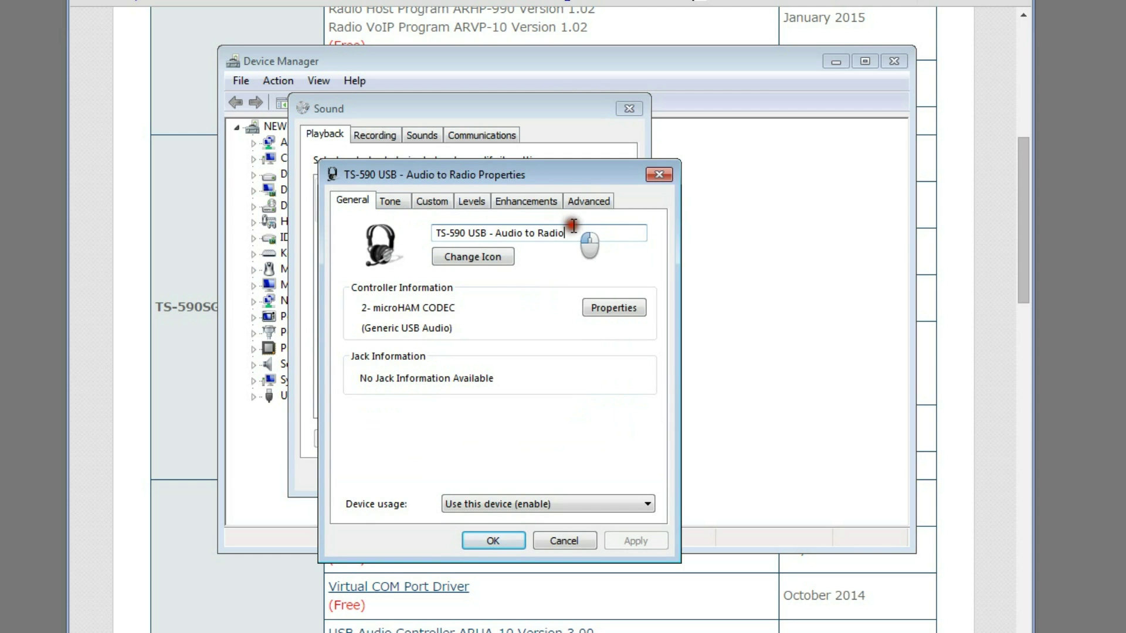
click(491, 541)
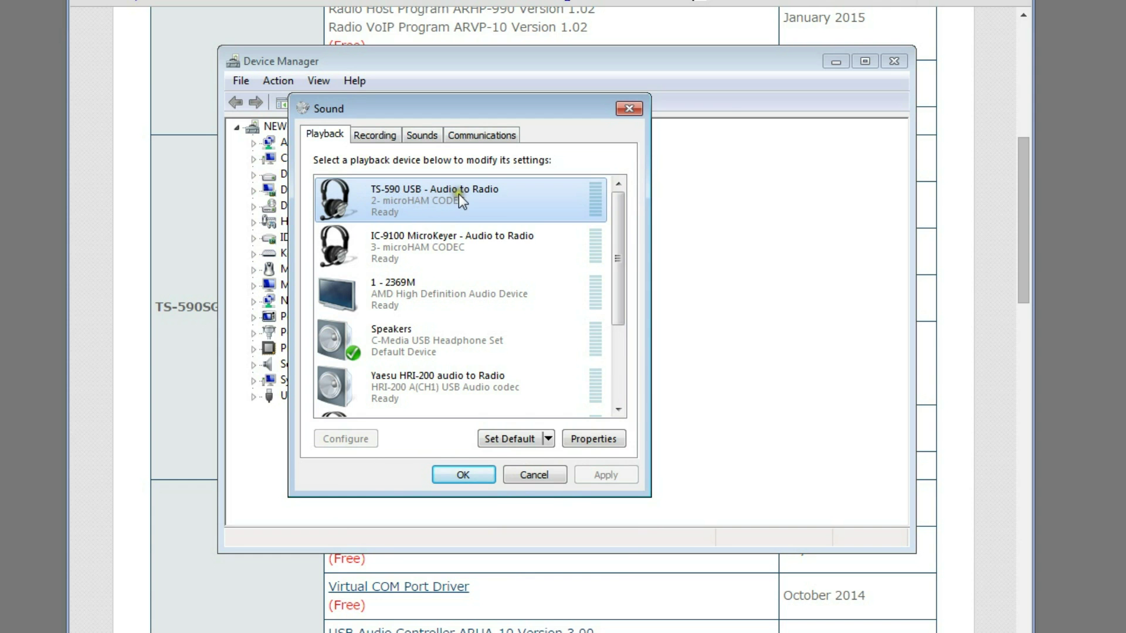
Select the TS-590 USB - Audio from Radio device among the recording devices to check its name
click(374, 135)
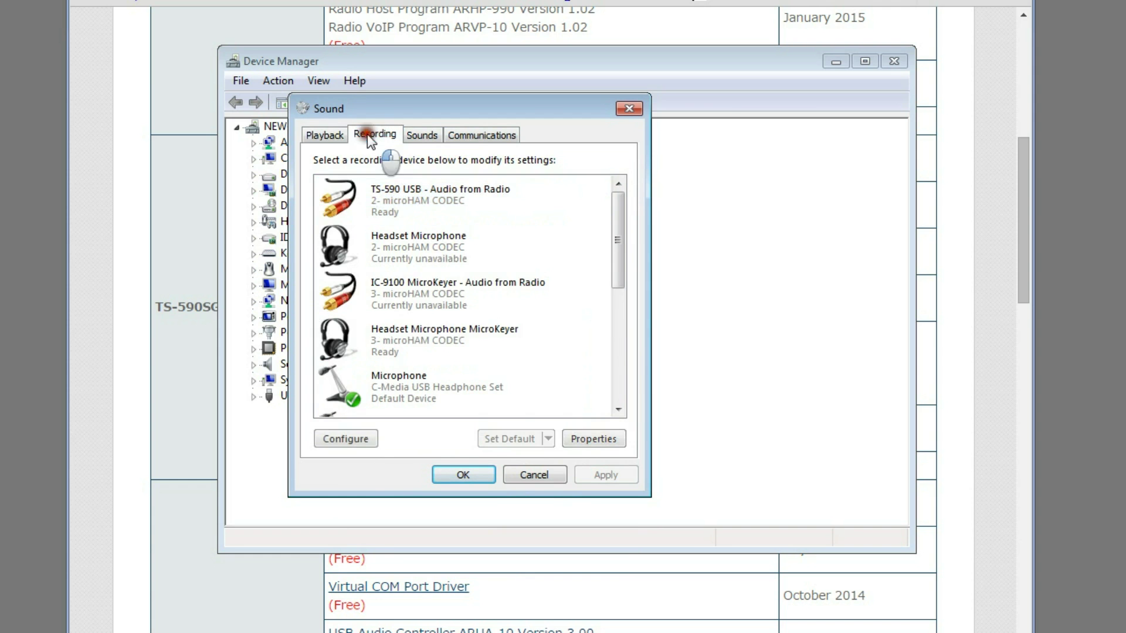
click(446, 215)
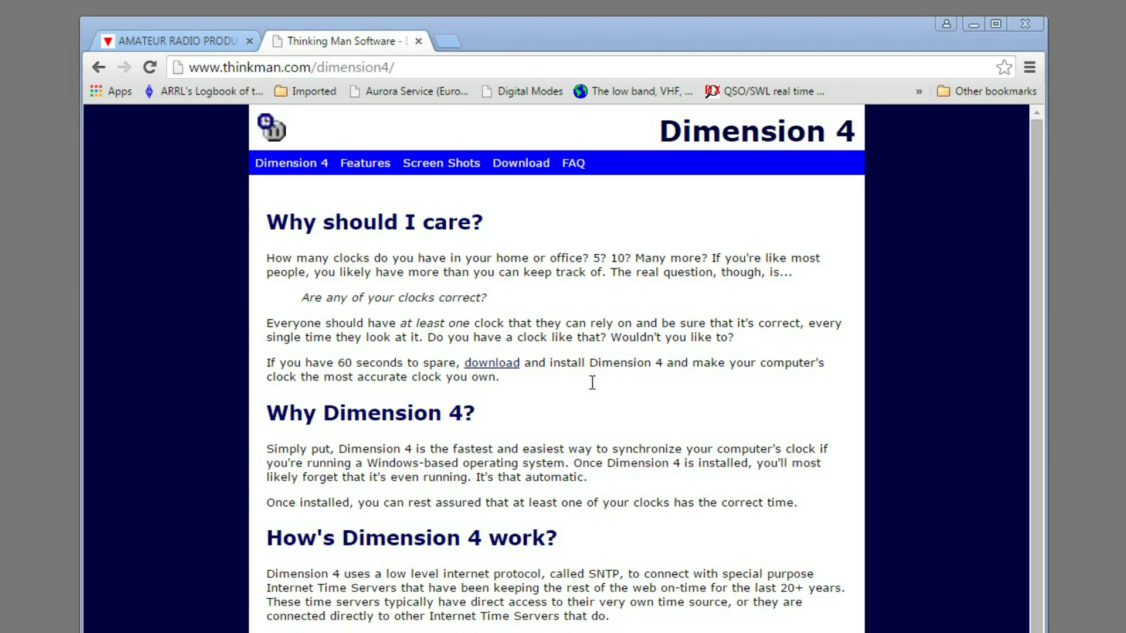
Open the download page for Dimension 4 on the Thinking Man Software website
click(525, 164)
drag(1124, 273, 516, 132)
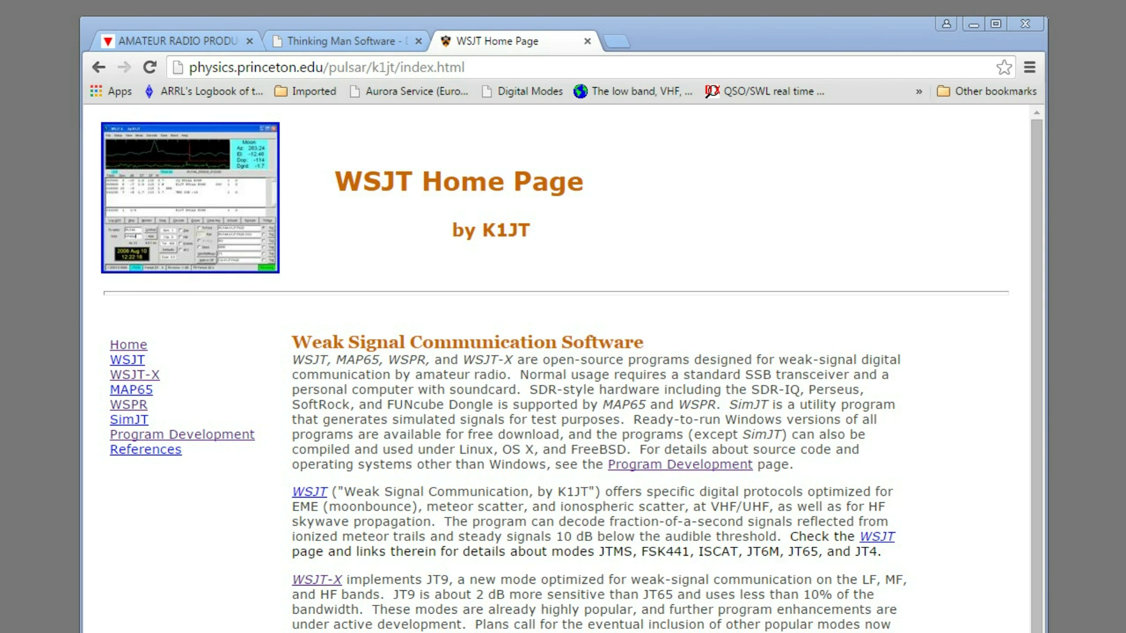
Open the WSJT-X page on the WSJT website, then switch to WSJT-X and arrange its Wide Graph and main windows
click(151, 375)
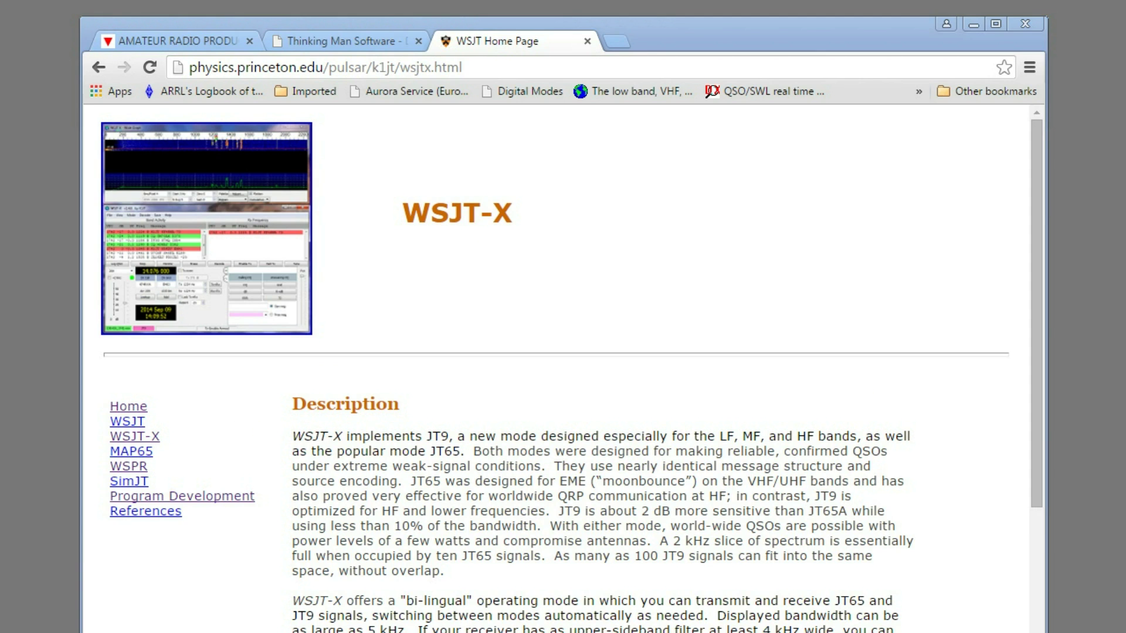
drag(665, 50, 214, 51)
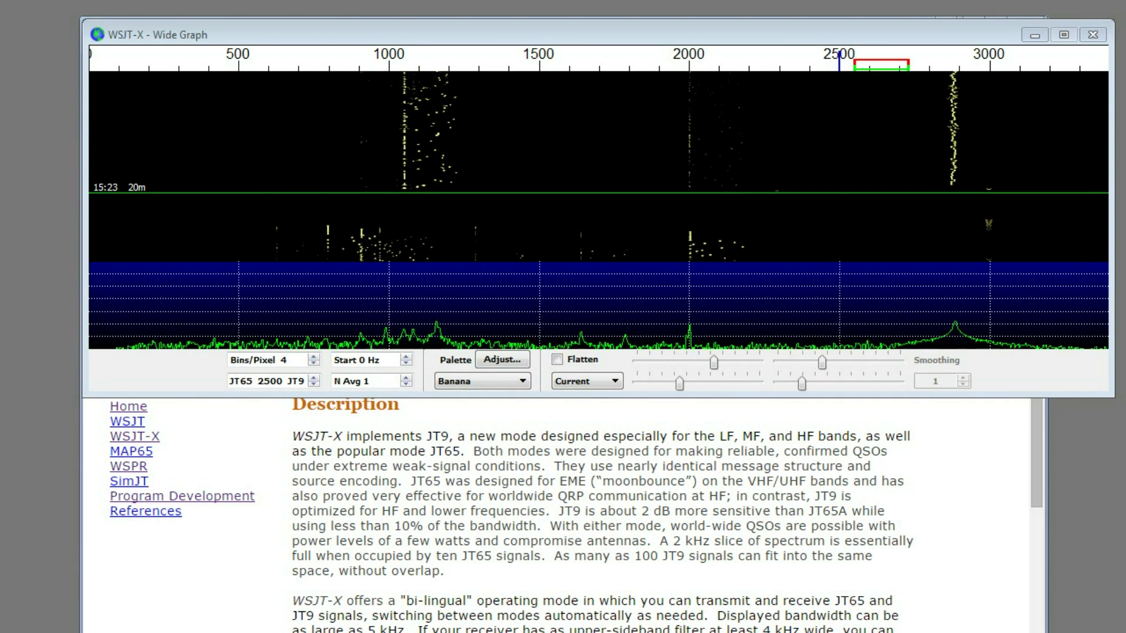
drag(1125, 329, 416, 63)
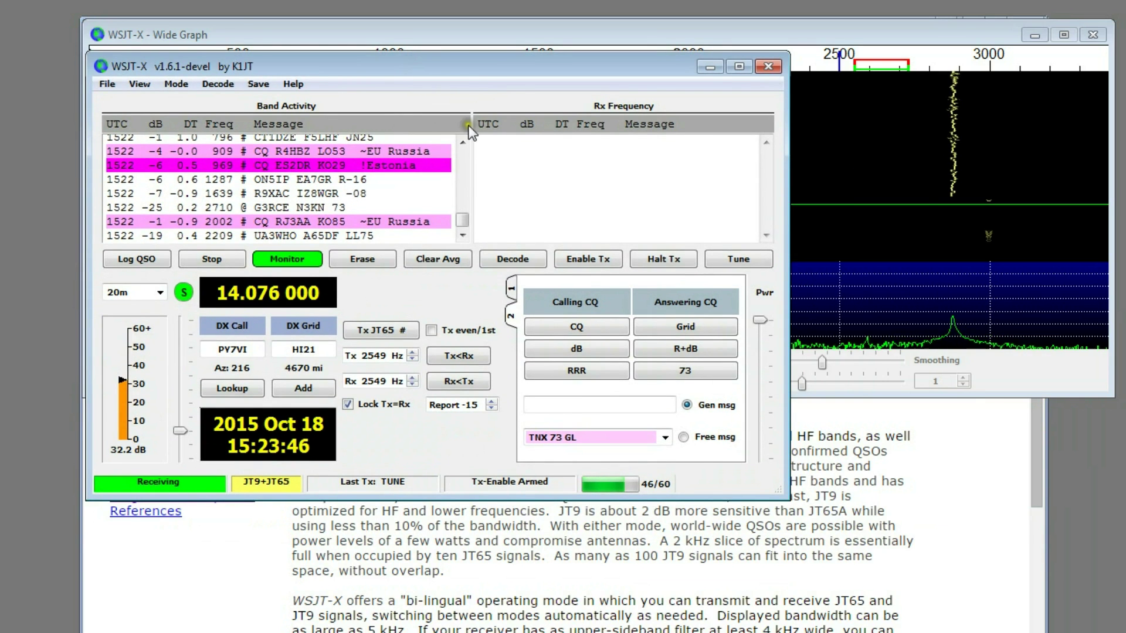
Open the WSJT-X settings and check the station's call sign and grid locator in the general station details
click(107, 85)
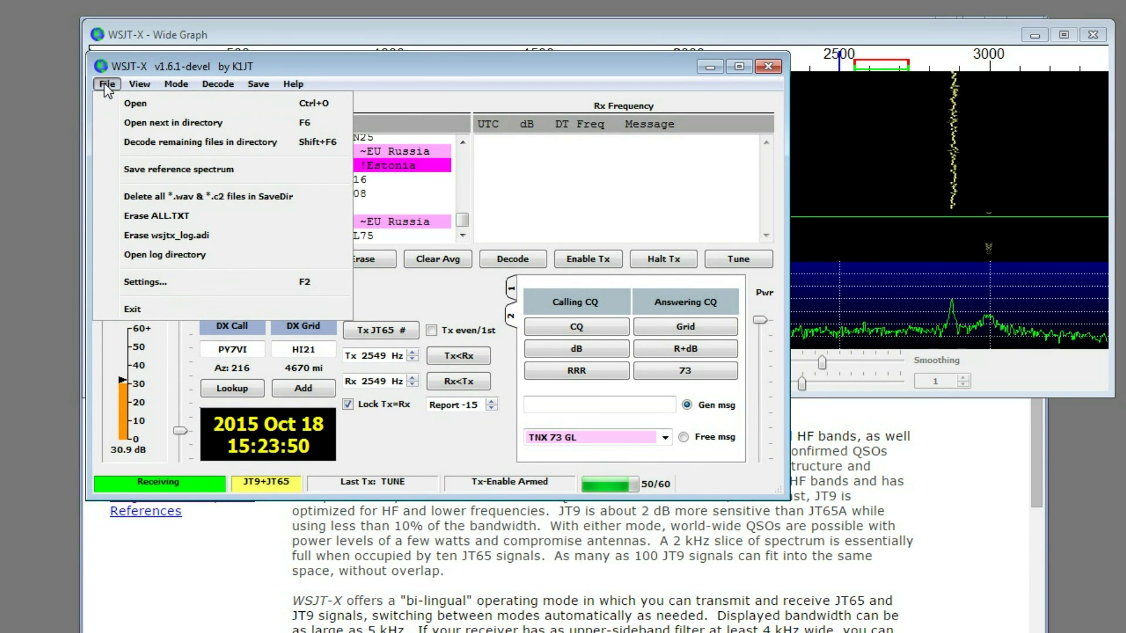
click(163, 281)
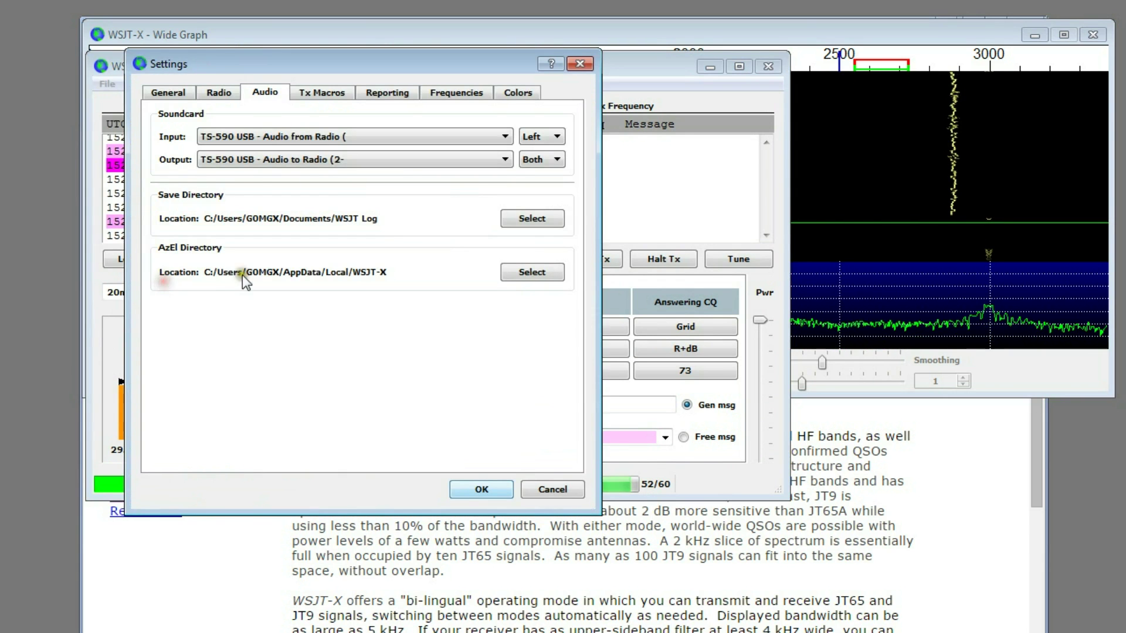
click(188, 95)
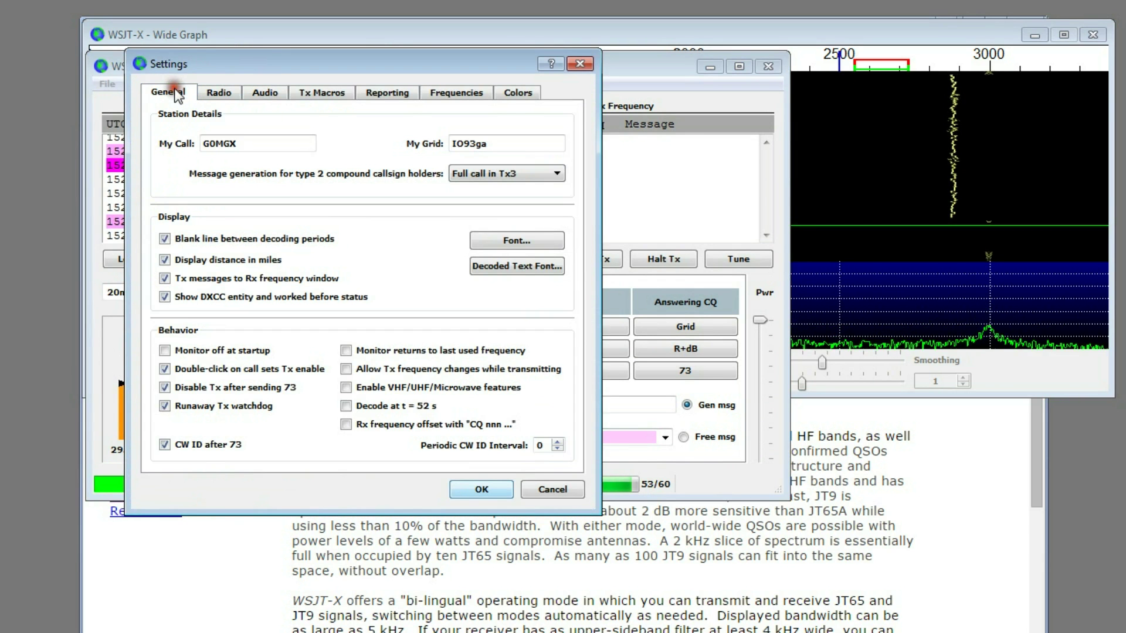
double_click(250, 147)
click(261, 144)
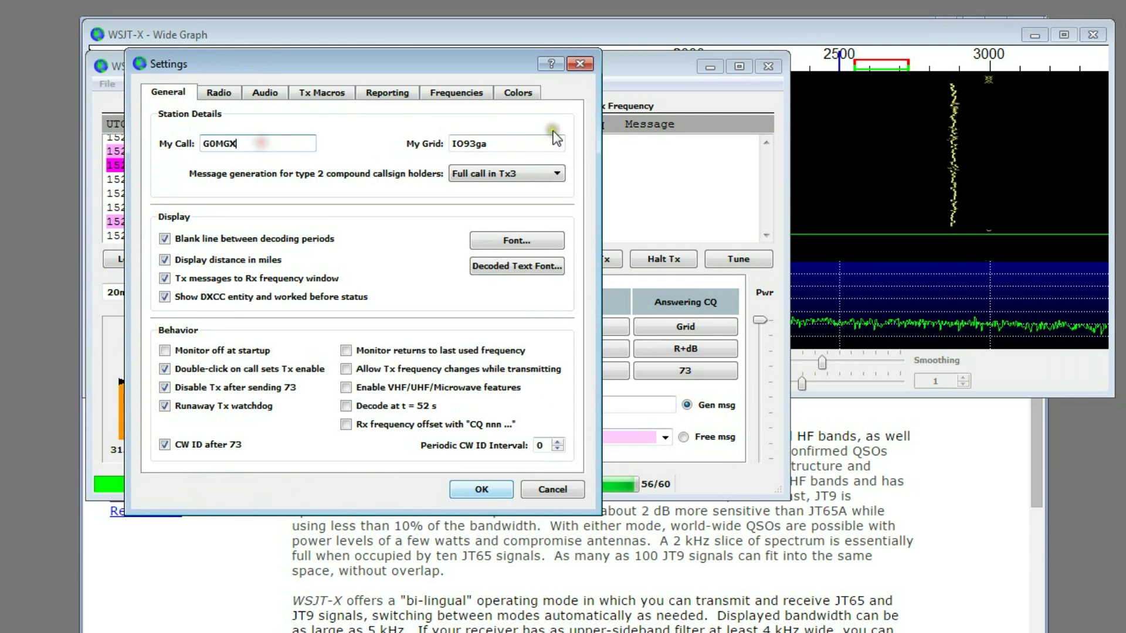
double_click(502, 143)
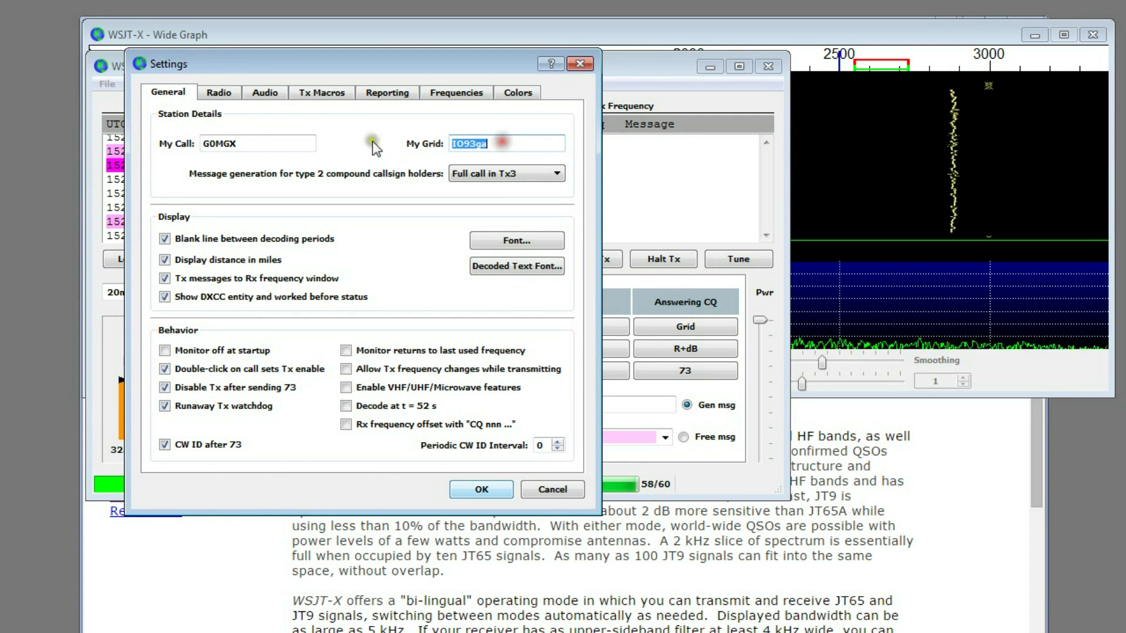
Set the rig to Kenwood TS-590SG and the serial baud rate to 57600 in the radio settings
click(220, 94)
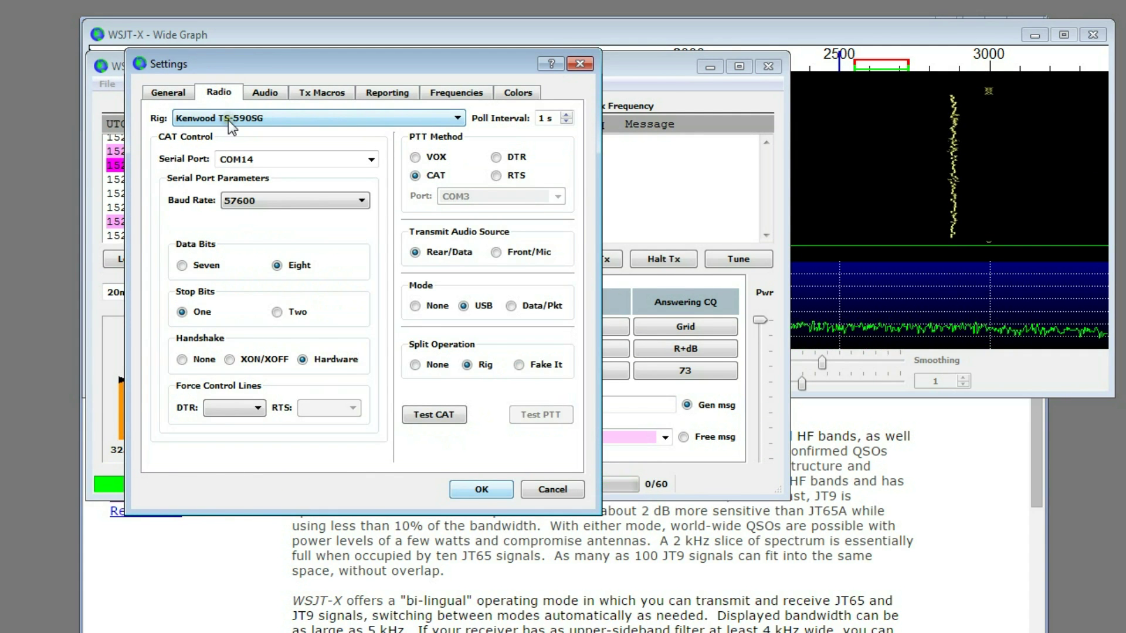
click(228, 121)
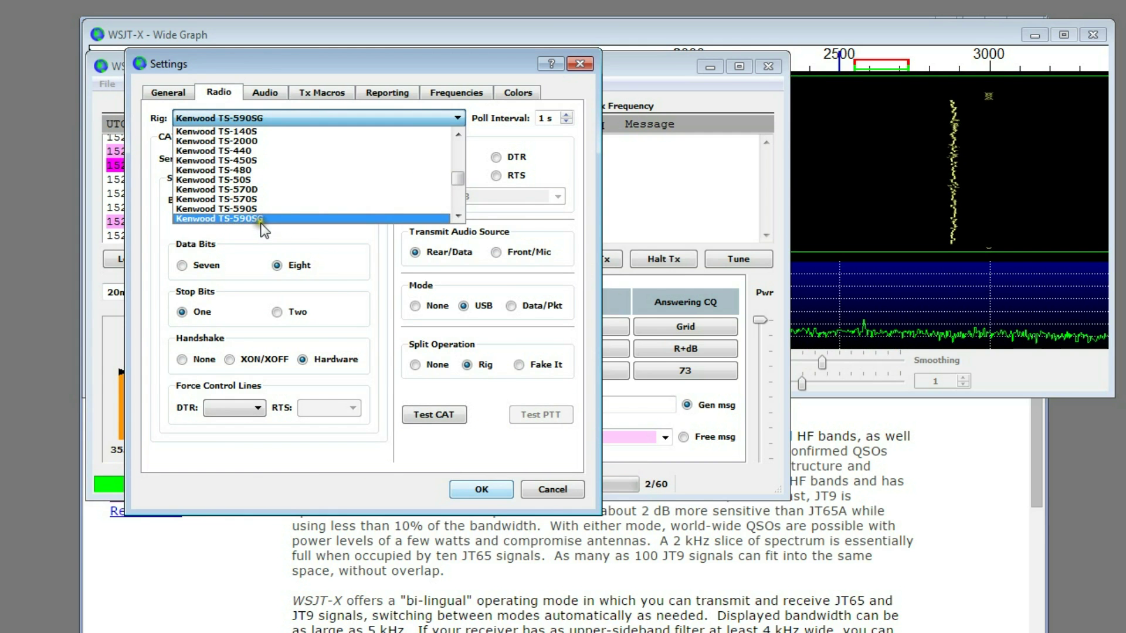
click(261, 220)
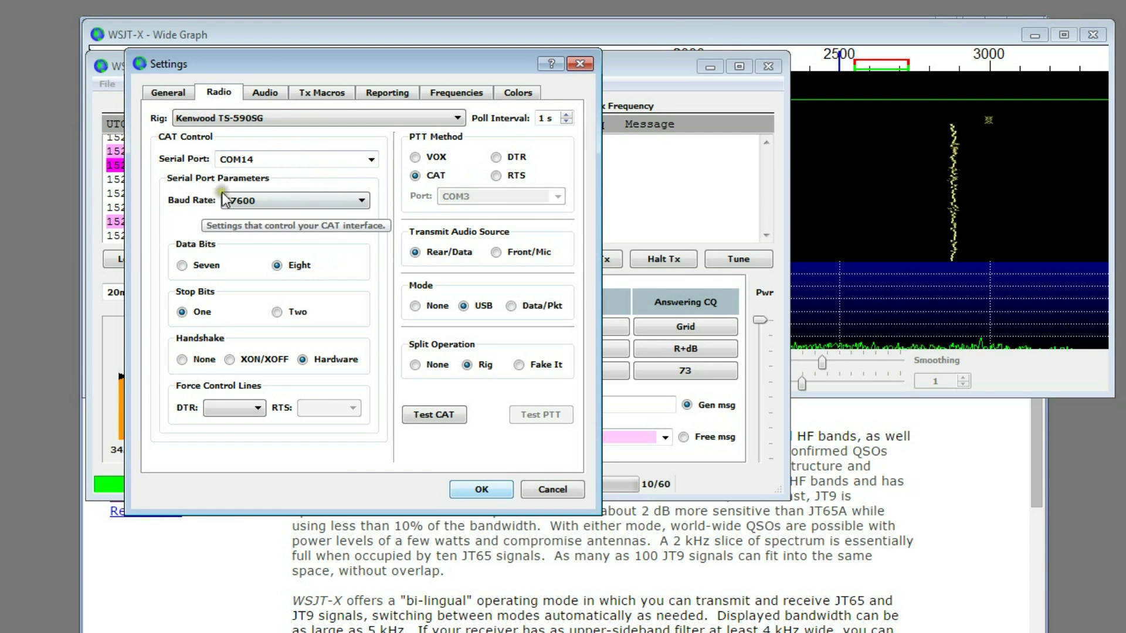
click(267, 206)
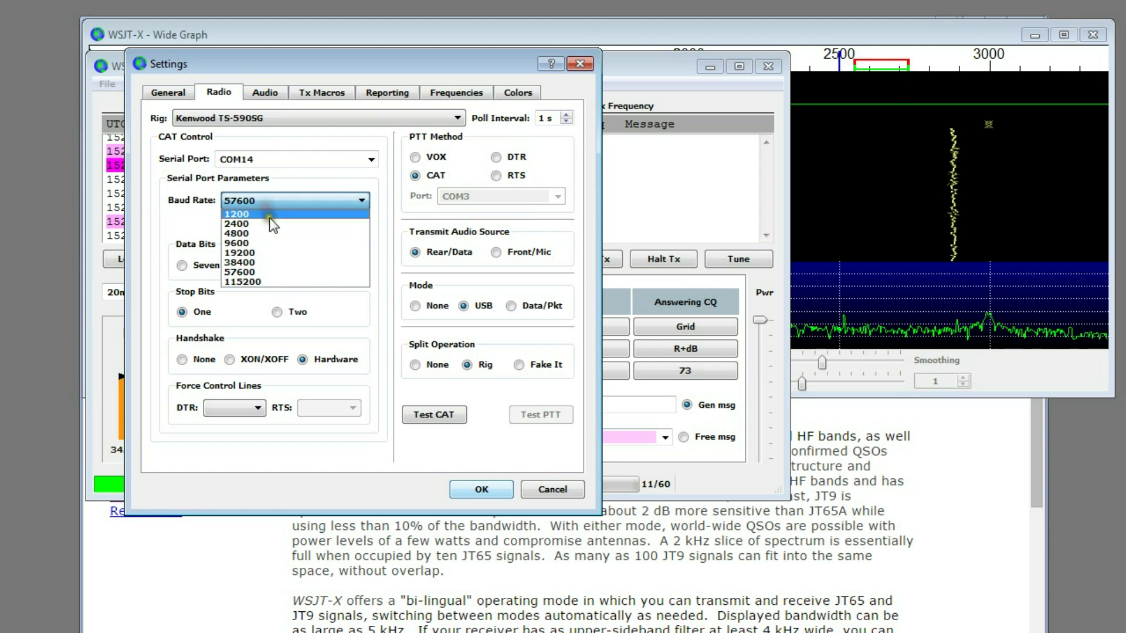
click(267, 272)
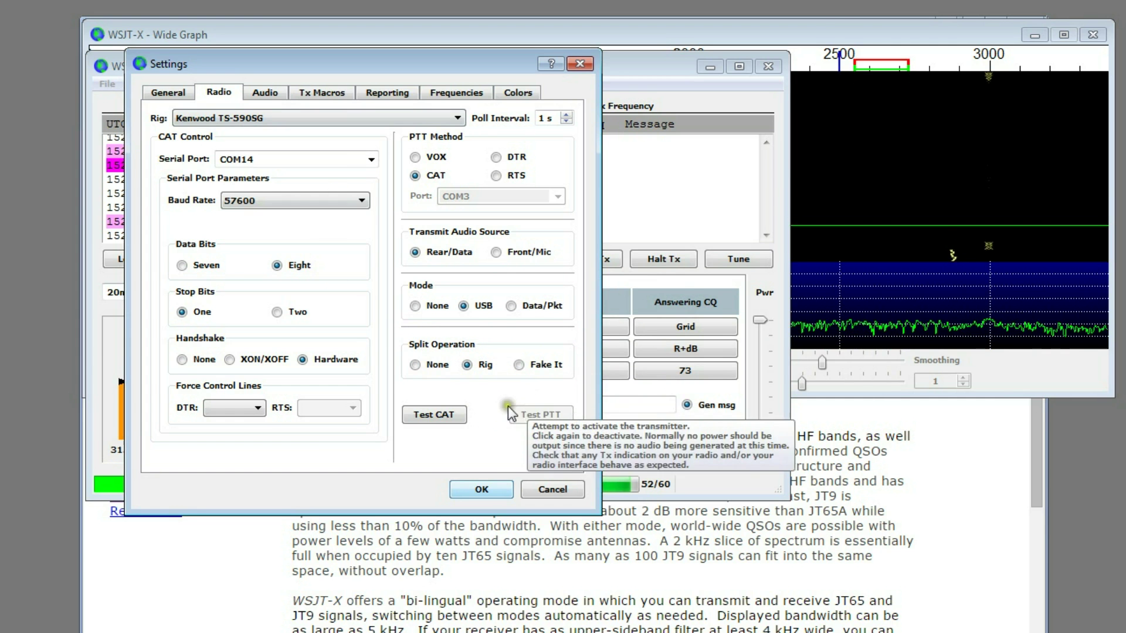
Test the CAT connection, then key and release the transmitter twice with the PTT test
click(440, 418)
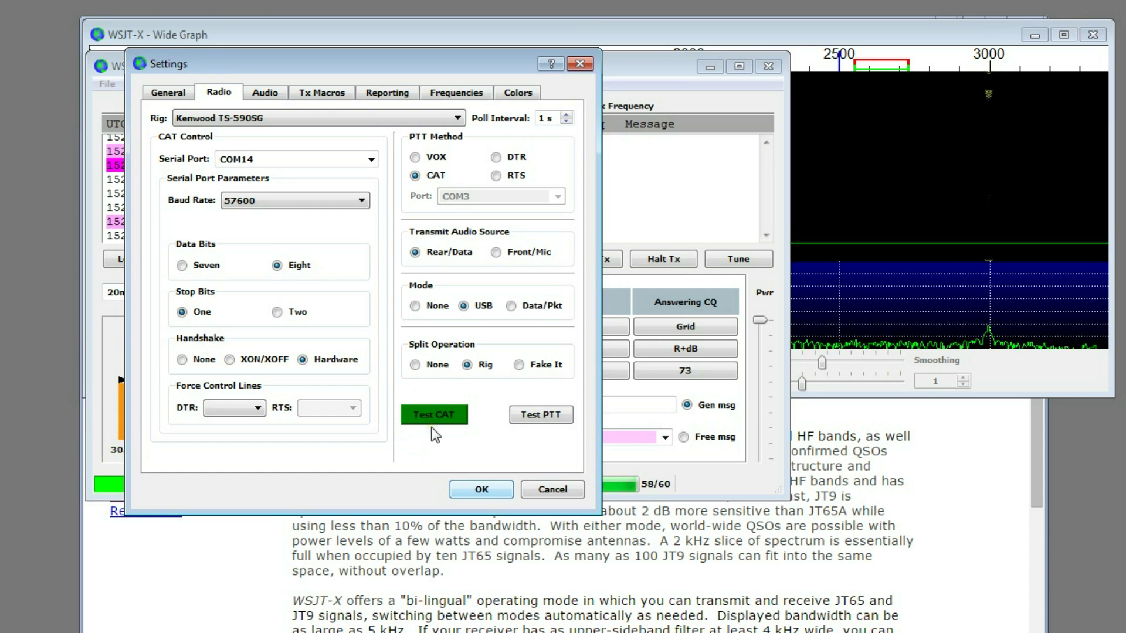
click(540, 414)
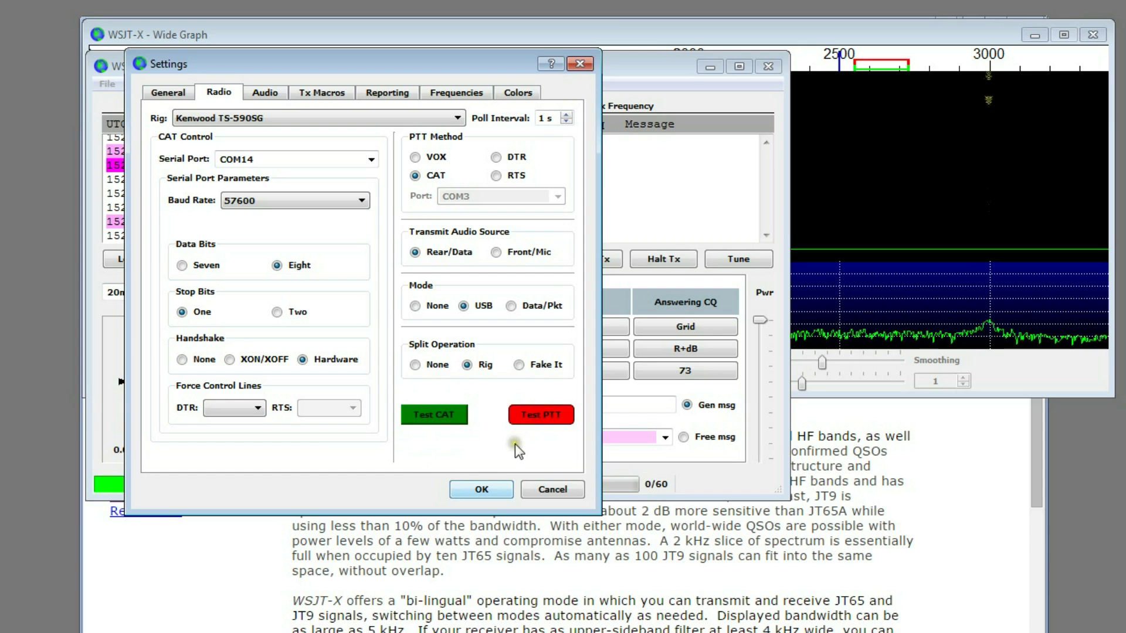
click(542, 416)
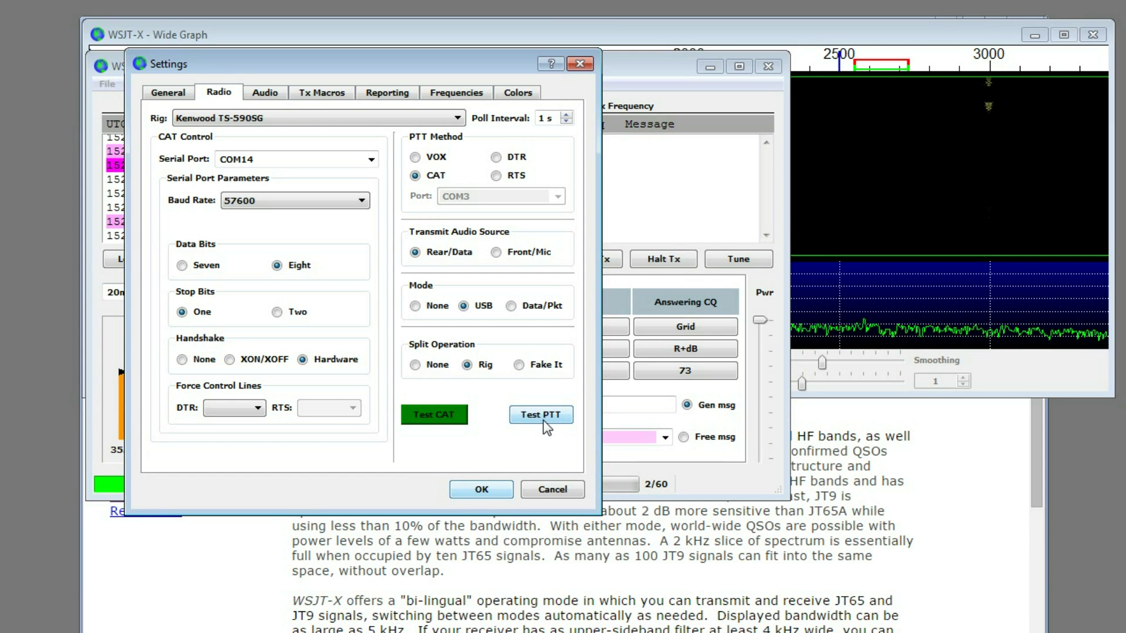
click(542, 416)
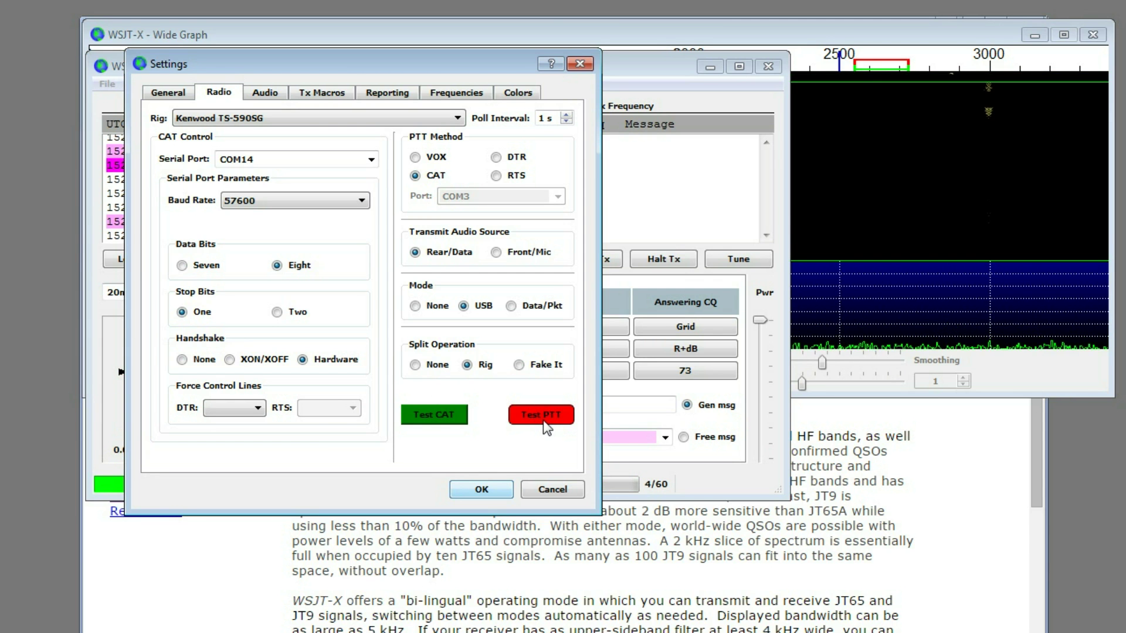
click(543, 420)
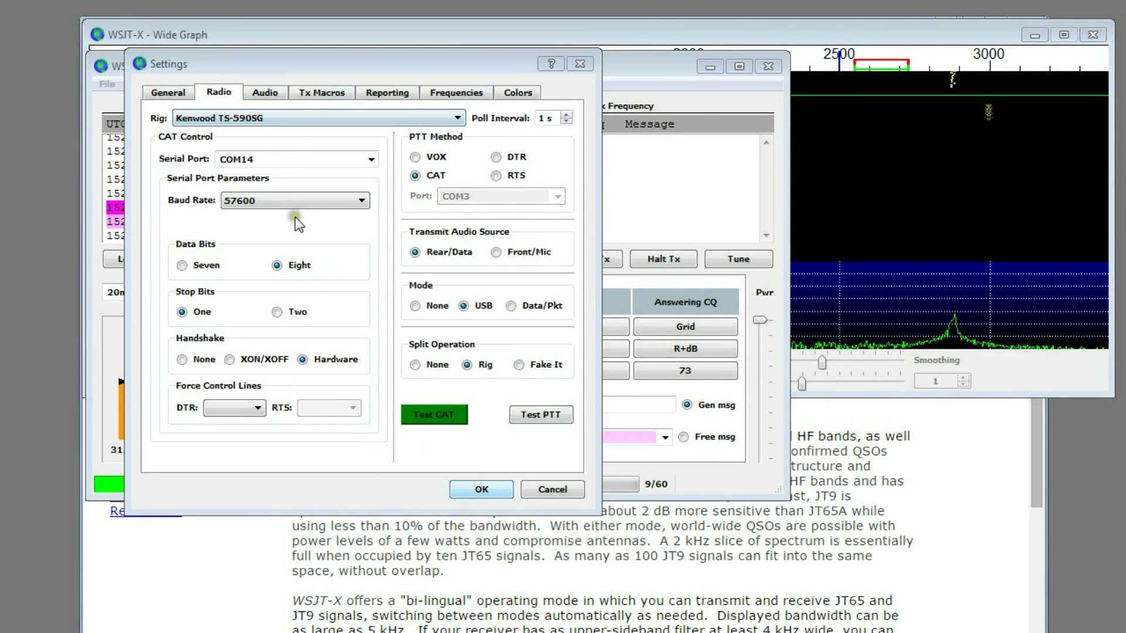
Set the soundcard input to TS-590 USB - Audio from Radio and output to TS-590 USB - Audio to Radio, and accept the settings
click(268, 93)
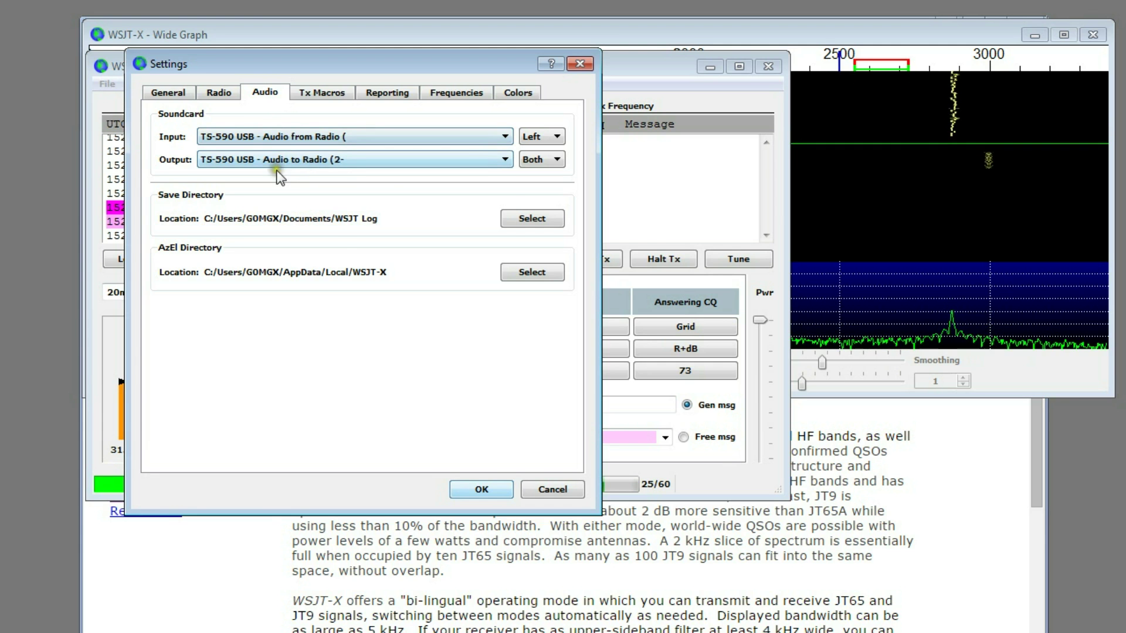
click(272, 136)
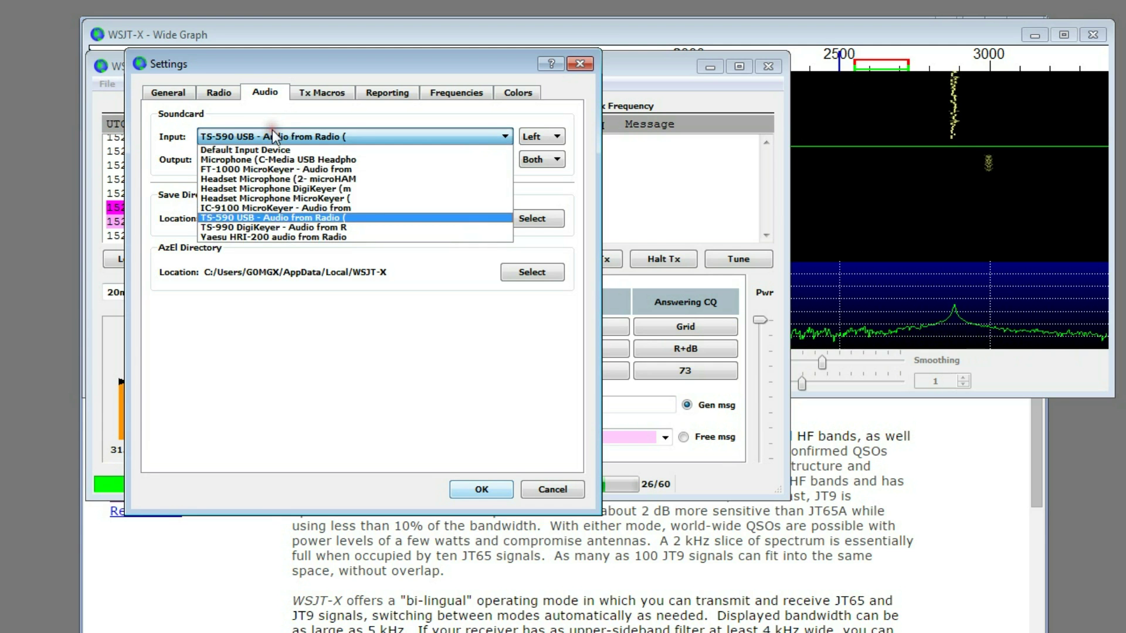
click(294, 217)
click(296, 159)
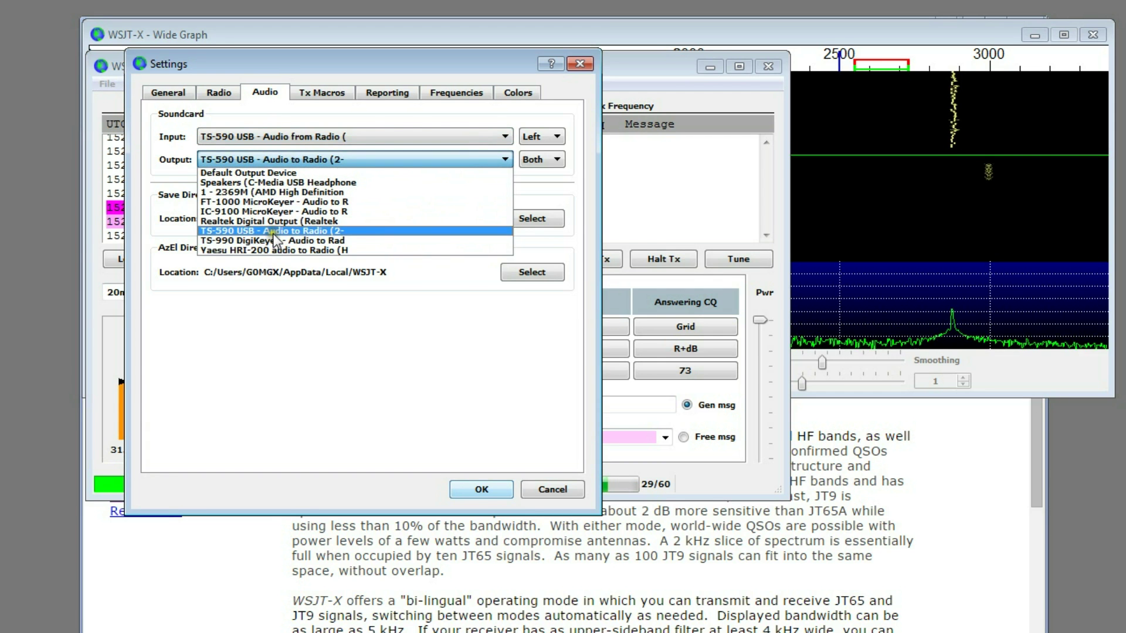
click(272, 234)
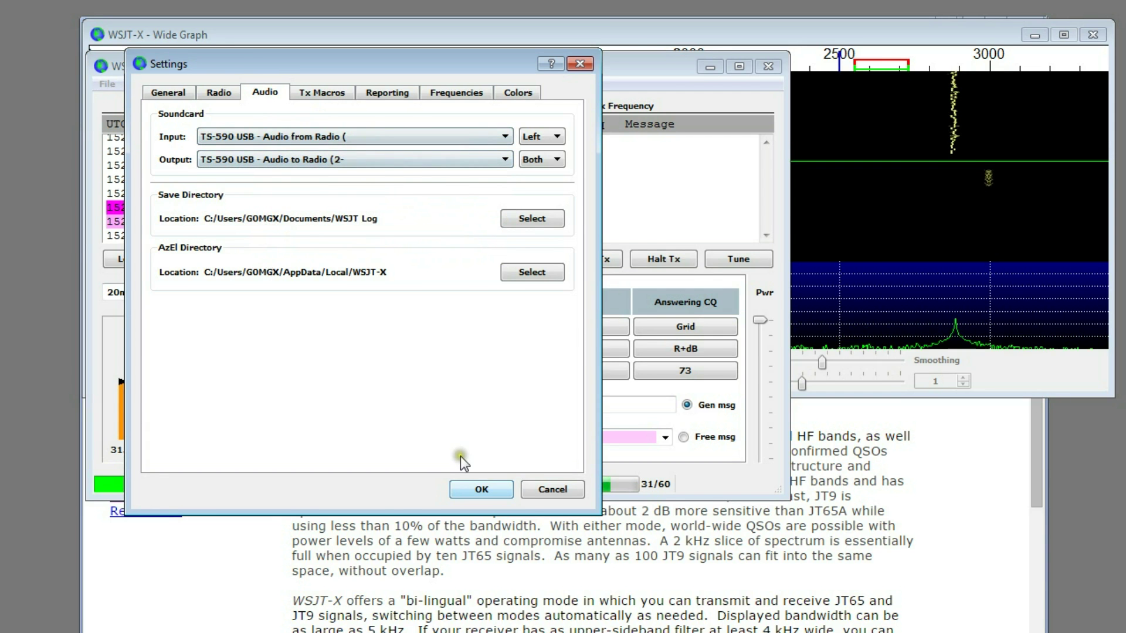
click(472, 486)
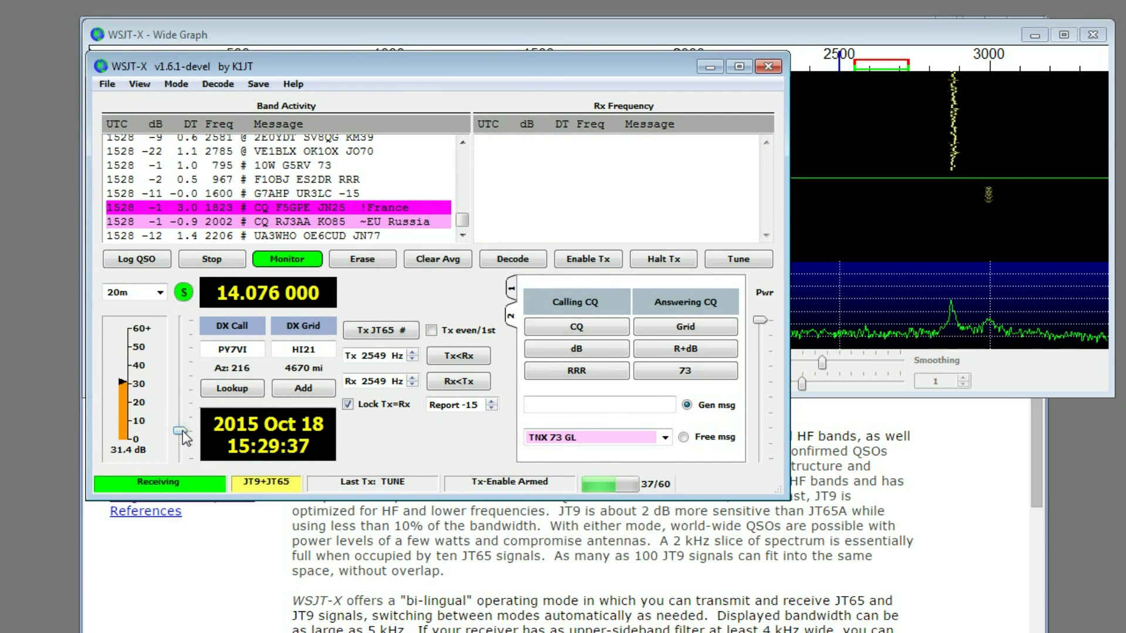
Raise the receive audio level slightly to about 33 dB
mouse_move(185, 437)
mouse_down()
mouse_move(186, 345)
mouse_move(179, 427)
mouse_up()
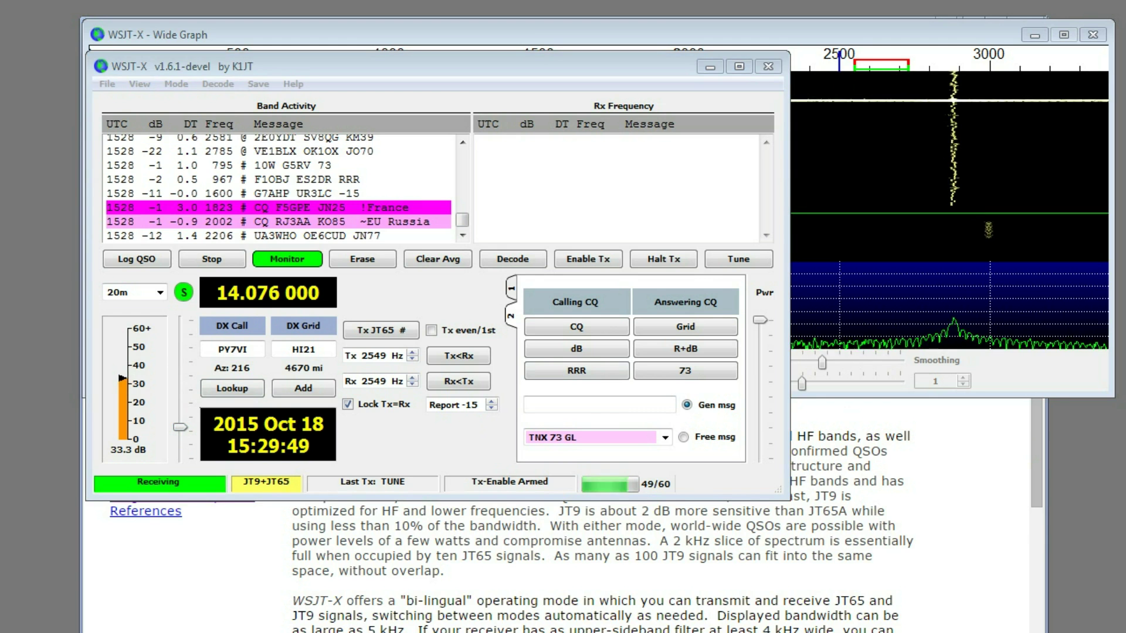
Transmit a tuning tone, raise the TS-590 USB - Audio to Radio headset earphone level to -15.2 dB, and stop the tone
drag(1123, 481, 923, 326)
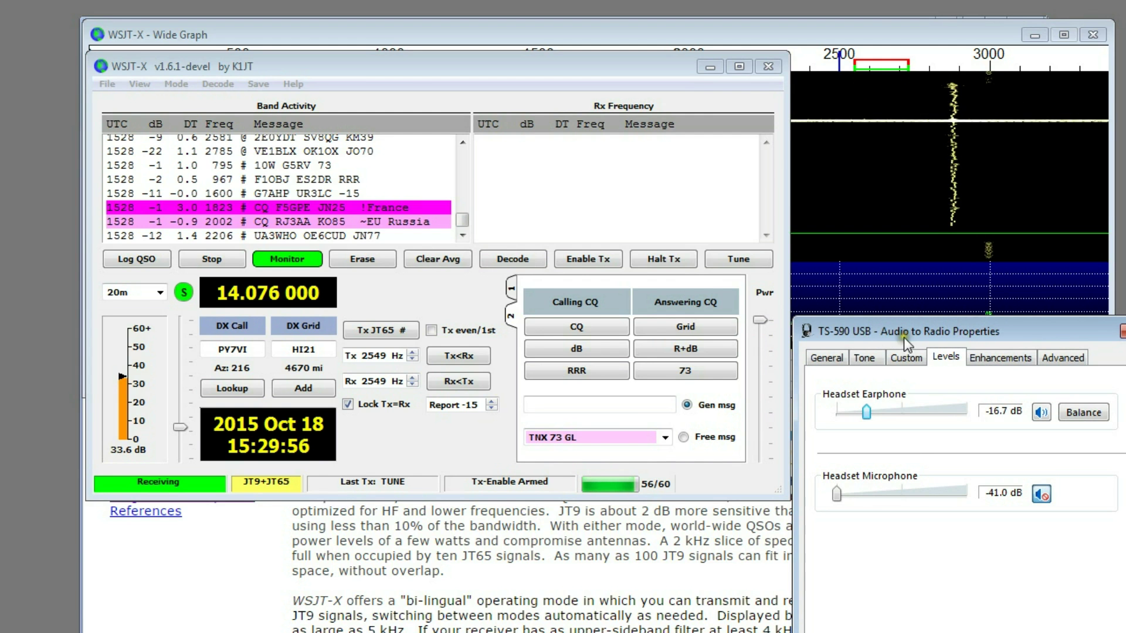
click(743, 263)
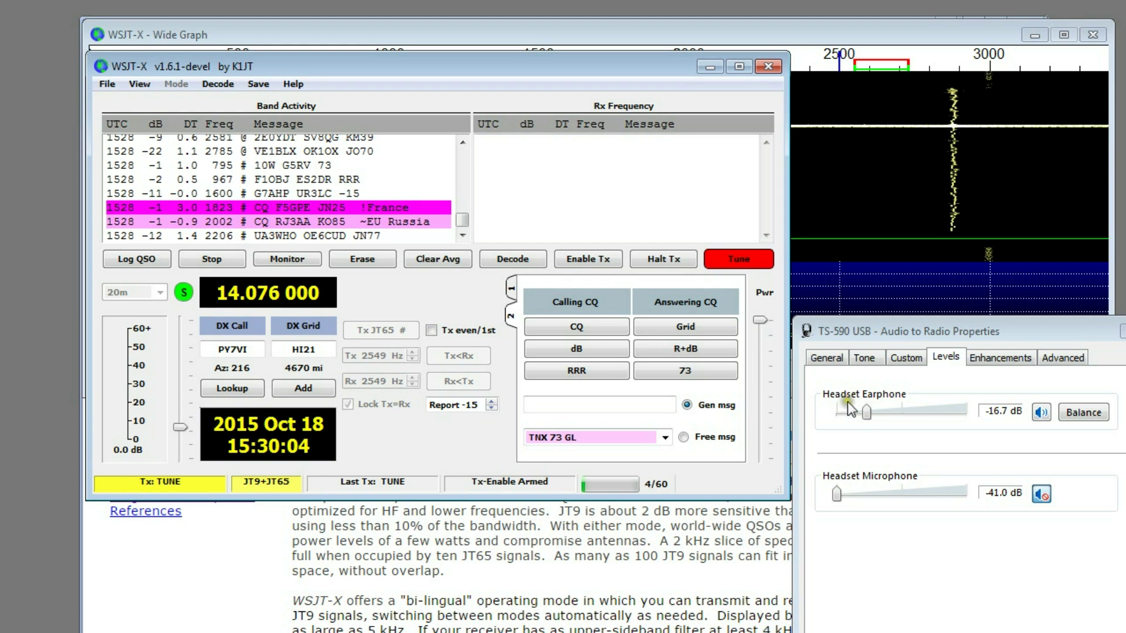
mouse_move(862, 413)
mouse_down()
mouse_move(895, 413)
mouse_move(859, 413)
mouse_move(870, 414)
mouse_up()
click(741, 259)
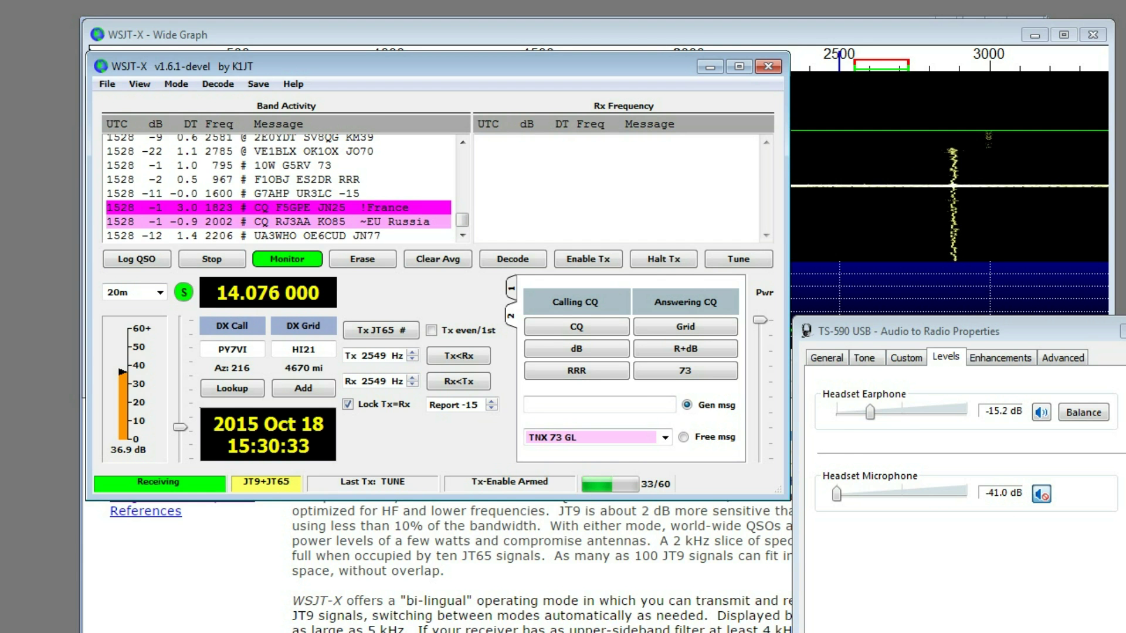
Set the transmit mode to JT65 and move the locked transmit and receive frequencies to 1283 Hz on the Wide Graph
drag(526, 65, 522, 420)
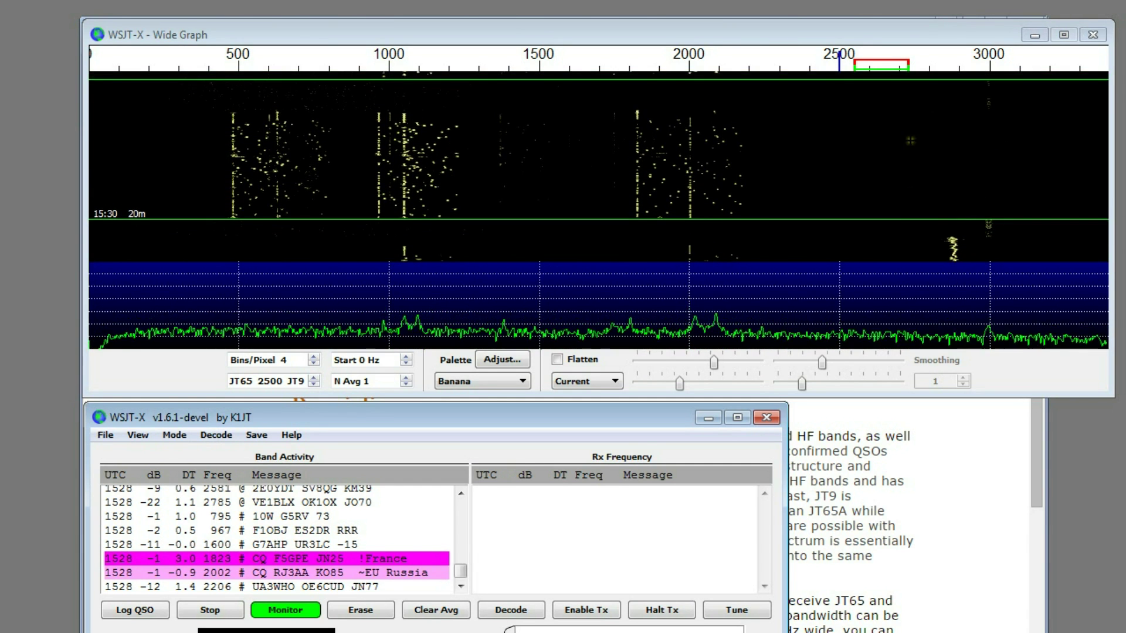
drag(650, 417, 661, 111)
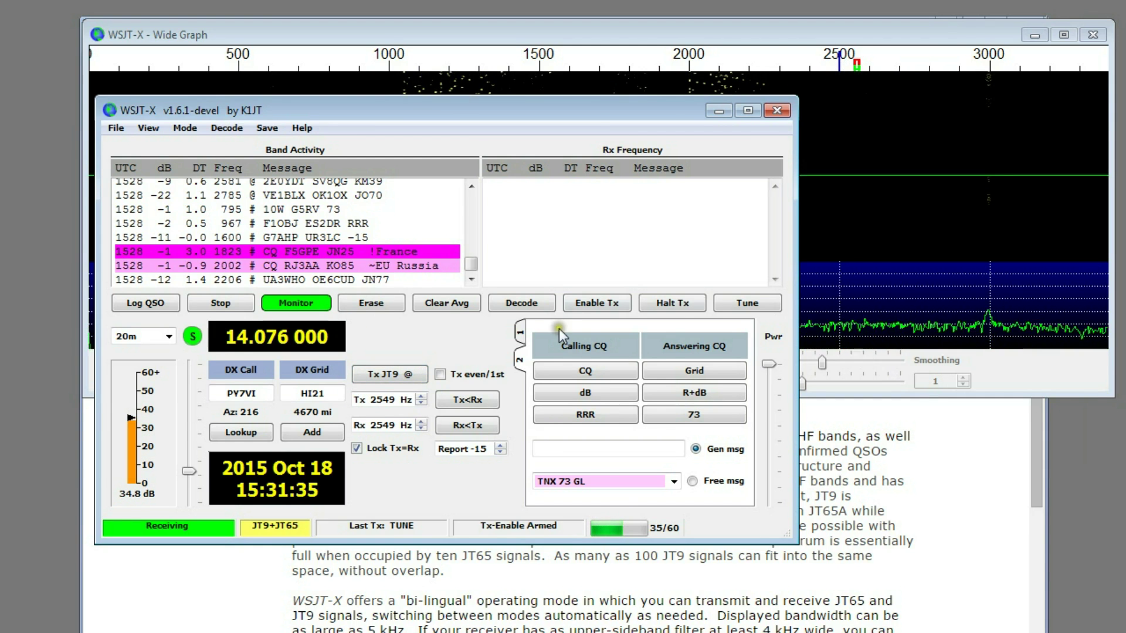
click(409, 379)
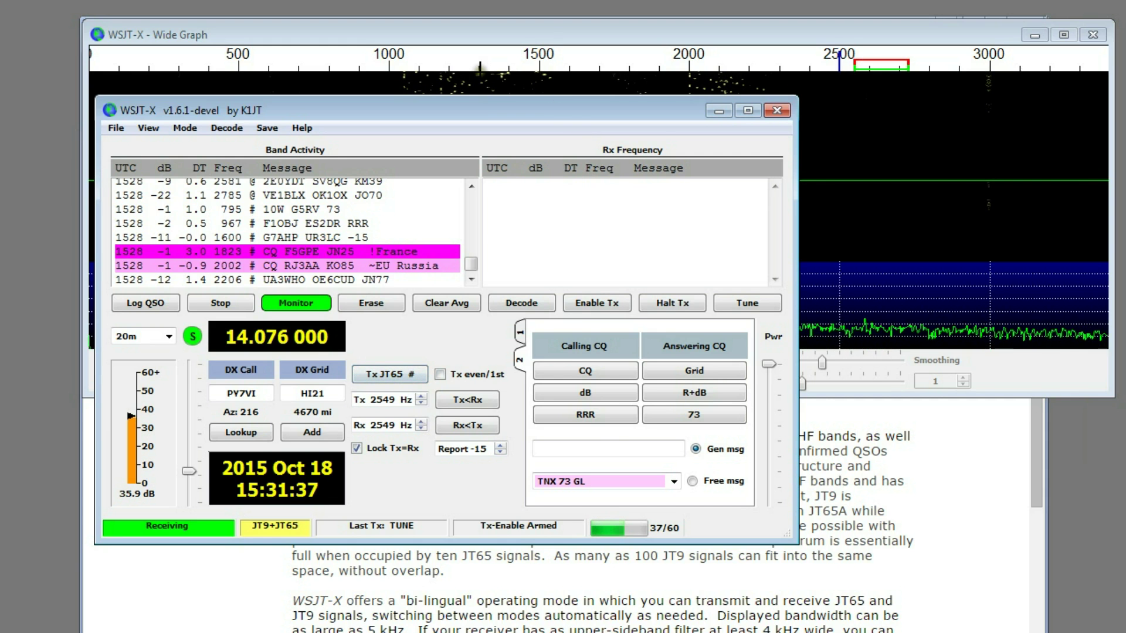
click(474, 82)
click(417, 493)
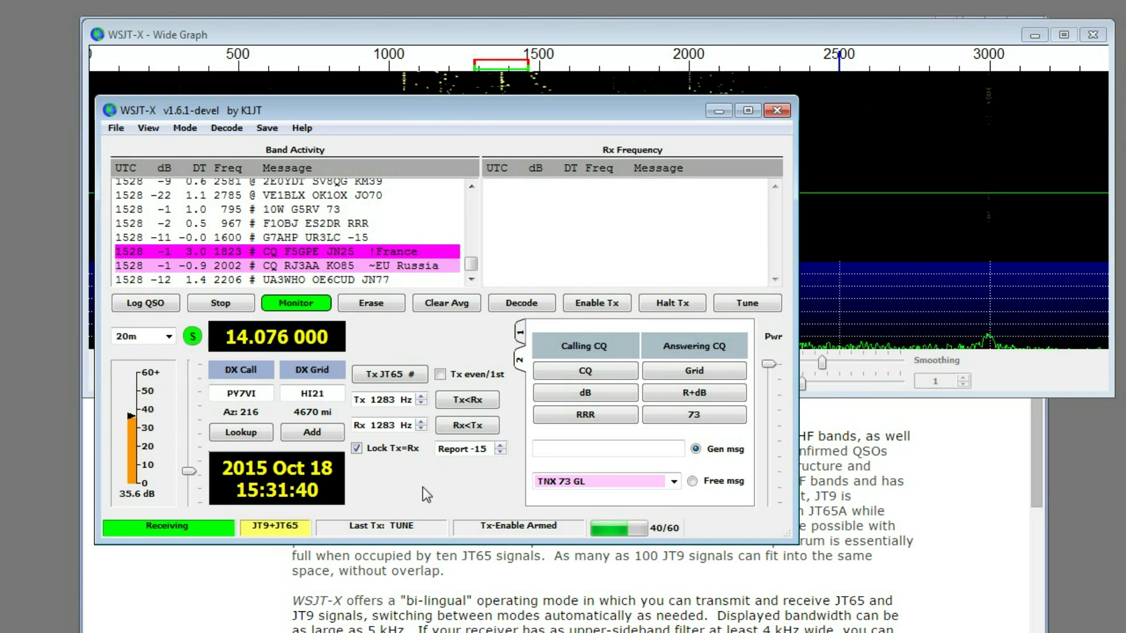
Switch to the WSJT-X web page in Chrome and examine the Version 1.5 User Guide reference under Downloads
key(alt+Tab)
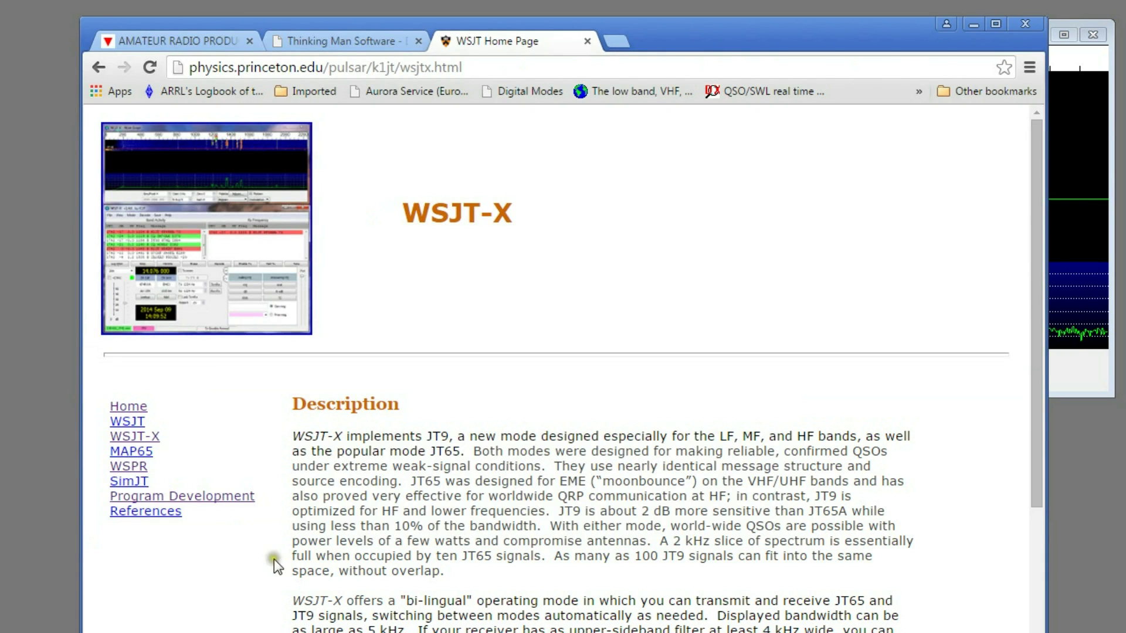
scroll(493, 417, down, 9)
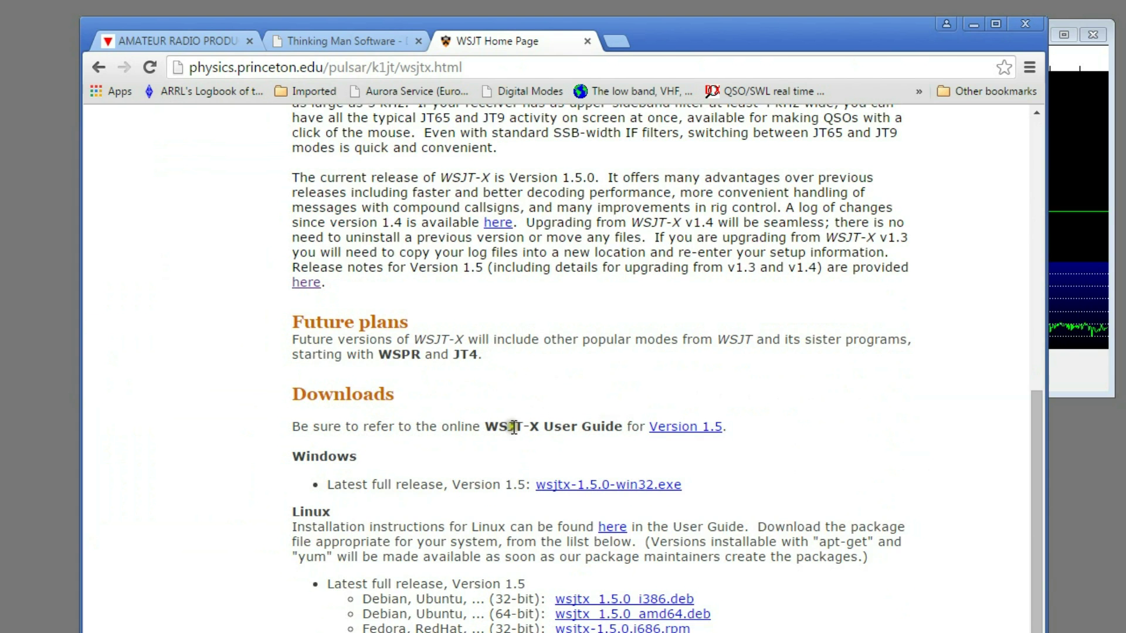
drag(485, 429, 740, 428)
click(742, 439)
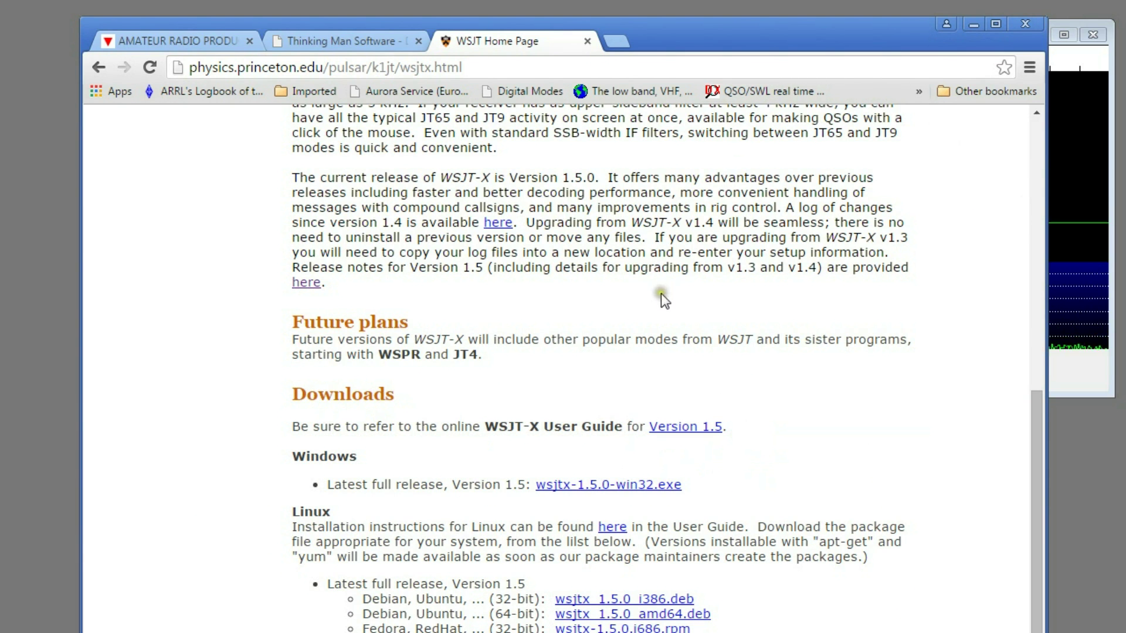